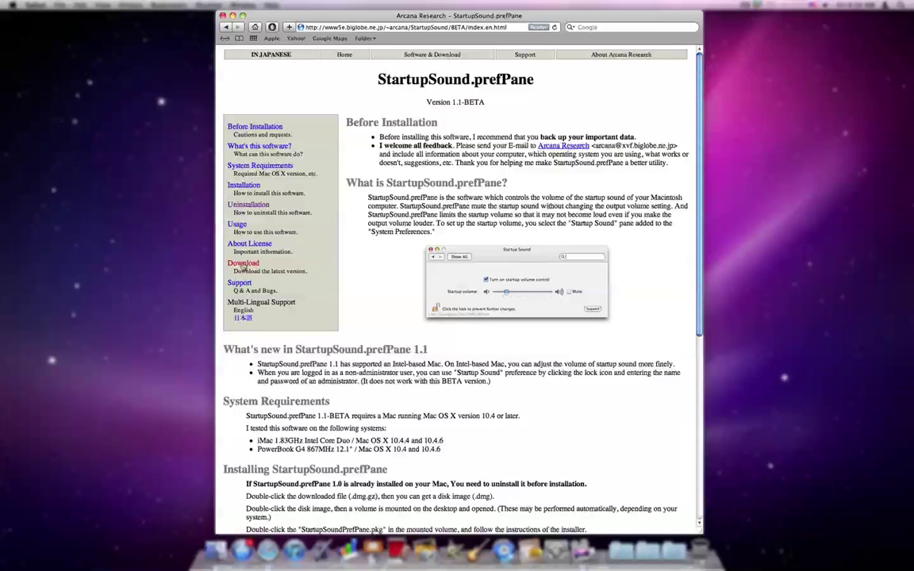
- Go to the StartupSound.prefPane download page, highlight version 1.1's supported Mac OS X range, and download version 1.1
left_click(243, 264)
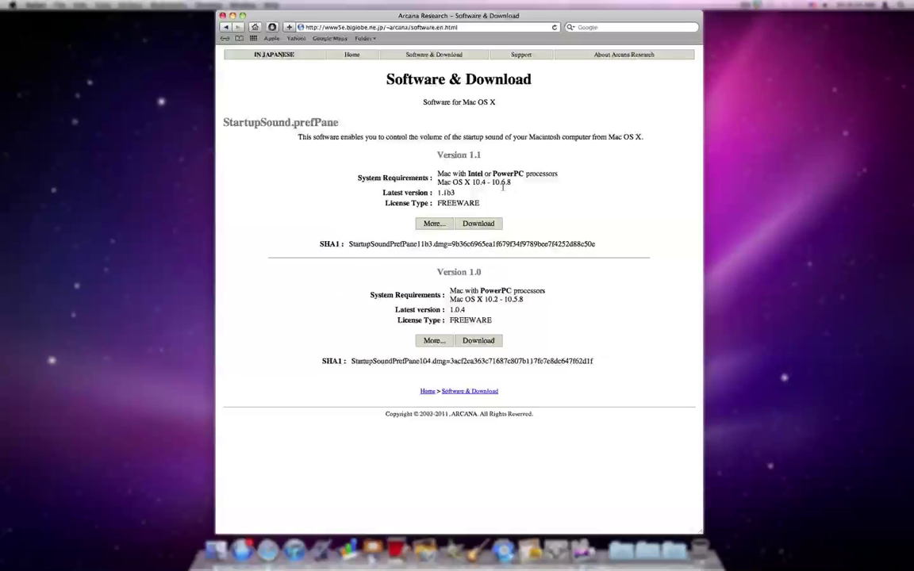
left_click_drag(513, 184, 490, 183)
left_click(514, 184)
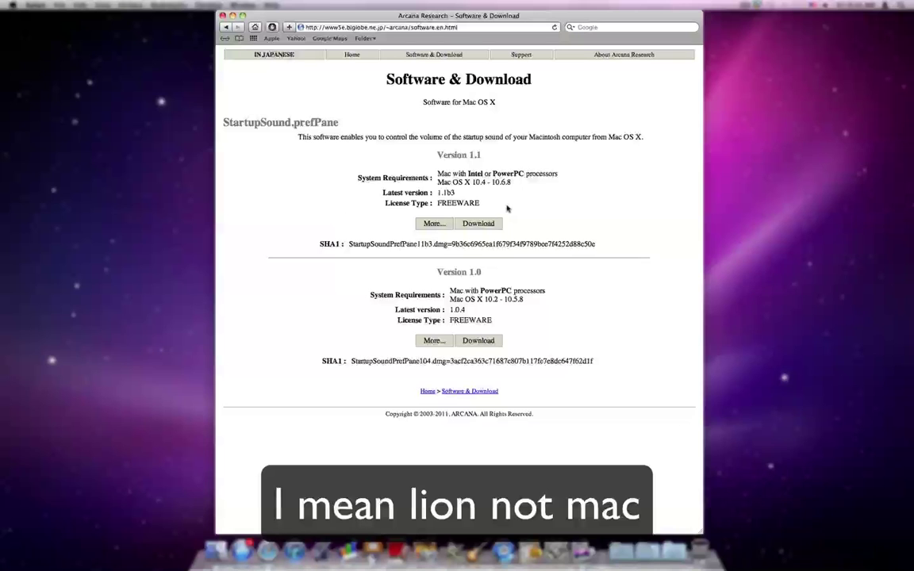
left_click(475, 225)
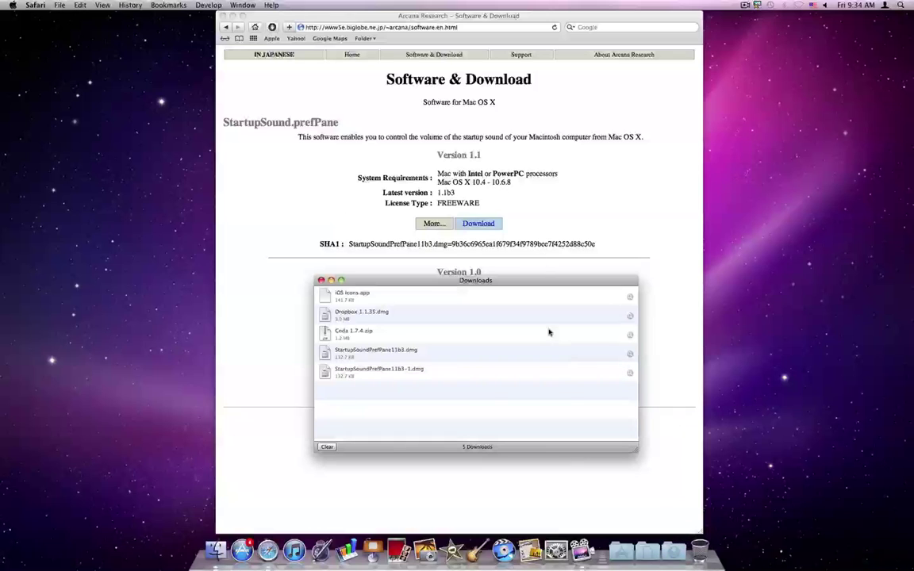
- Open the downloaded StartupSoundPrefPane11b3-1.dmg and launch the StartupSoundPrefPane.pkg installer from its window
double_click(387, 371)
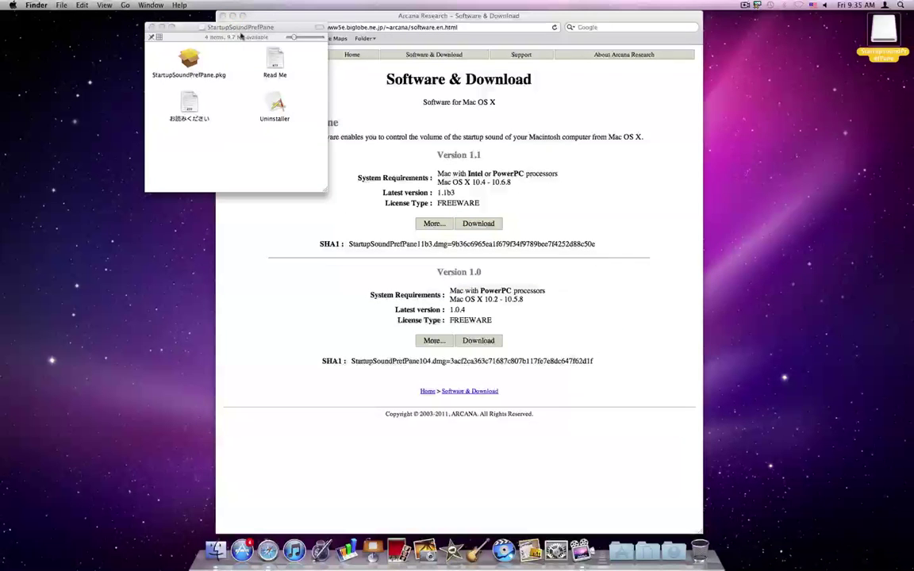
left_click_drag(238, 27, 695, 133)
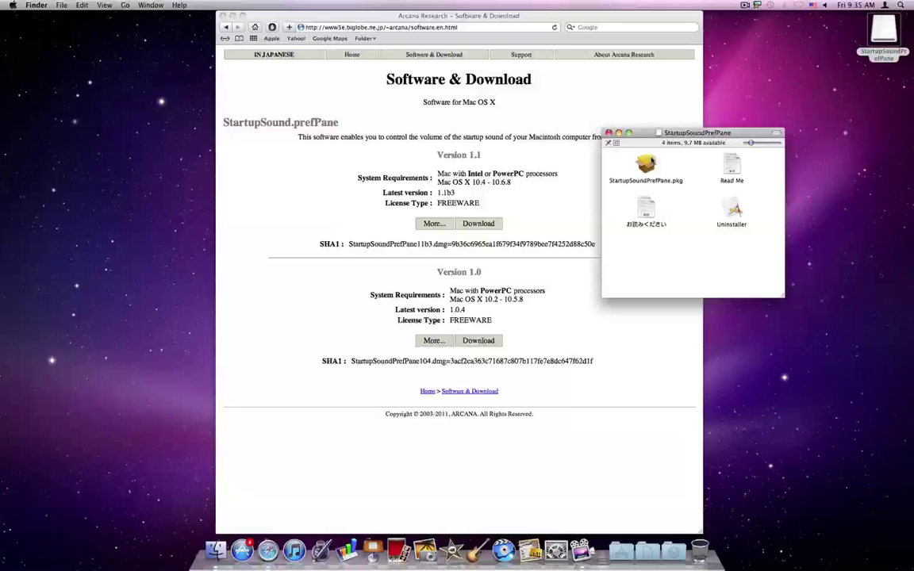
double_click(647, 162)
double_click(647, 163)
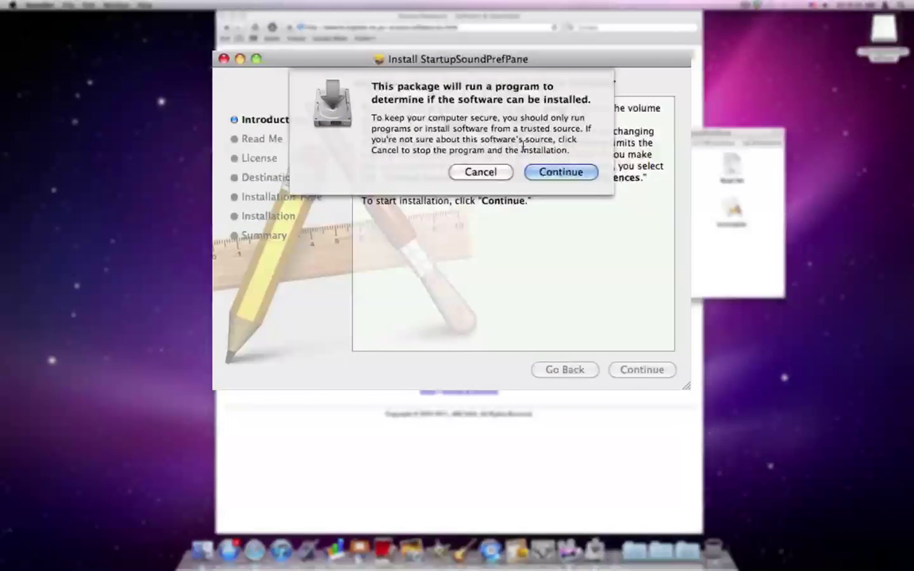
- Allow the installer's compatibility check, proceed through the introduction and Read Me, and agree to the software license
left_click(559, 172)
left_click(639, 370)
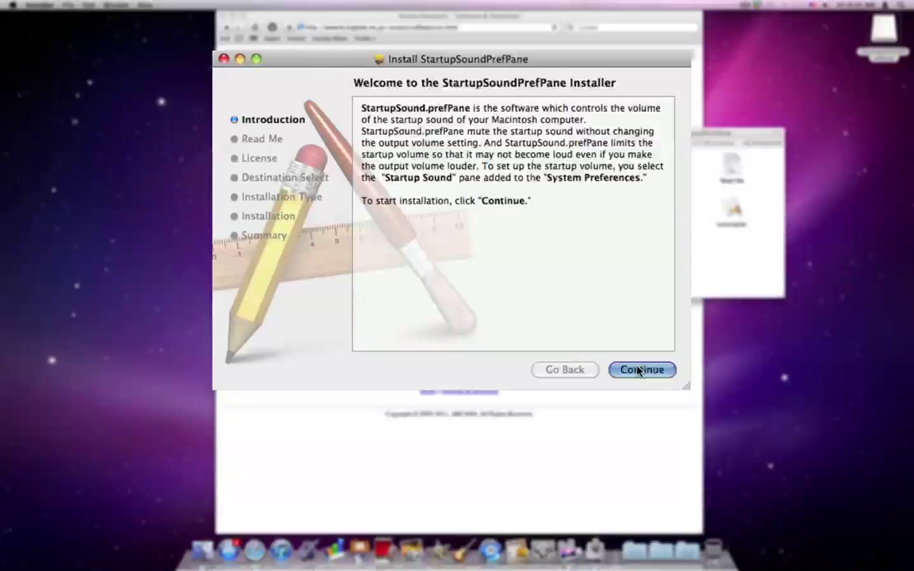
left_click(638, 370)
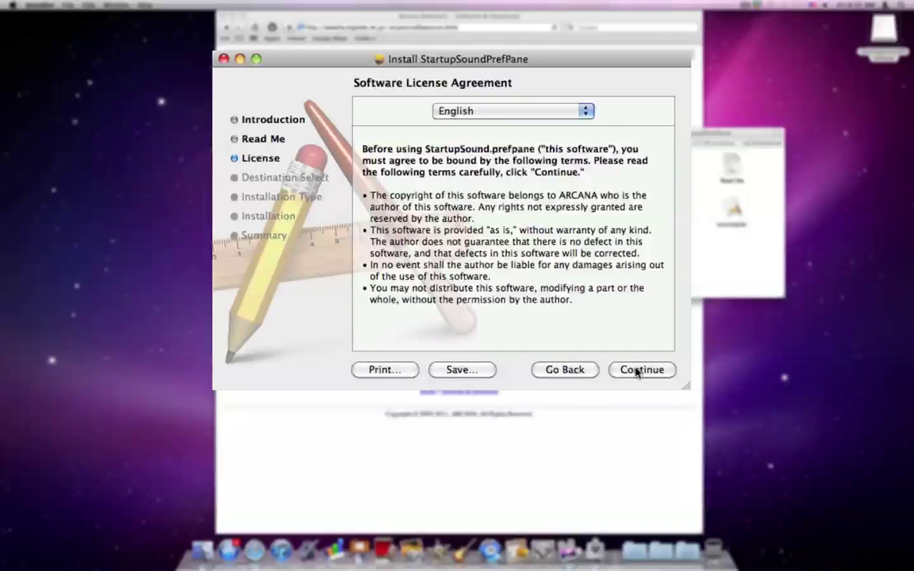
left_click(638, 369)
left_click(592, 181)
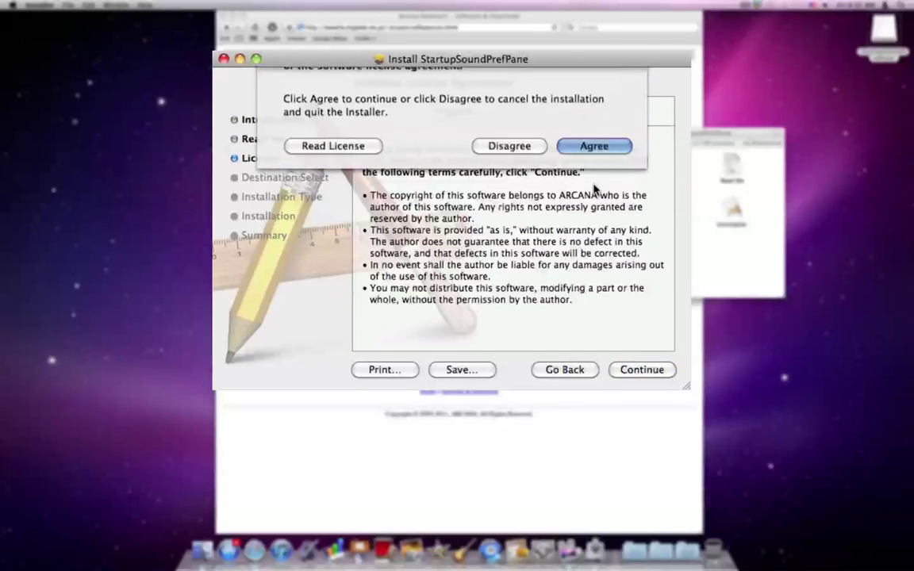
- Install StartupSoundPrefPane, authorizing it with the account password, and close the finished installer
left_click(639, 369)
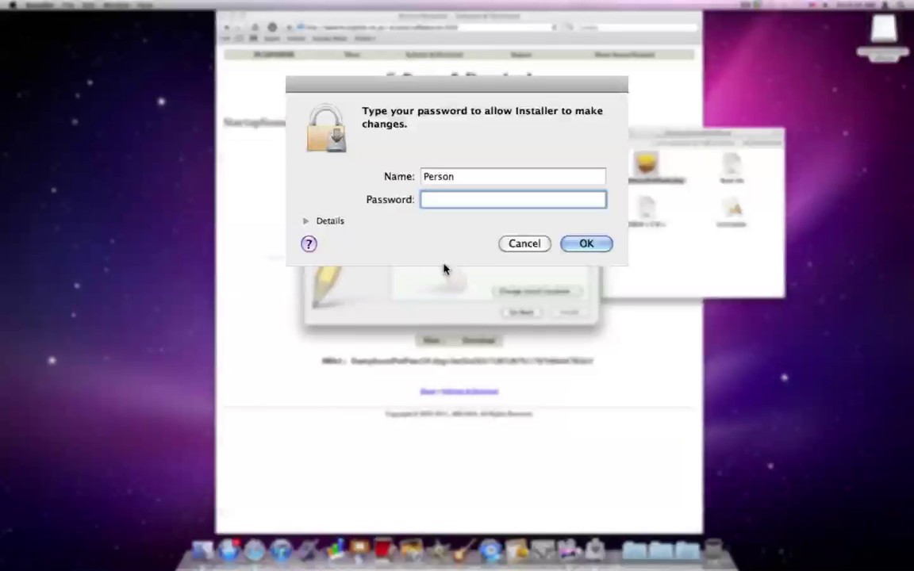
type("••••••")
key("Return")
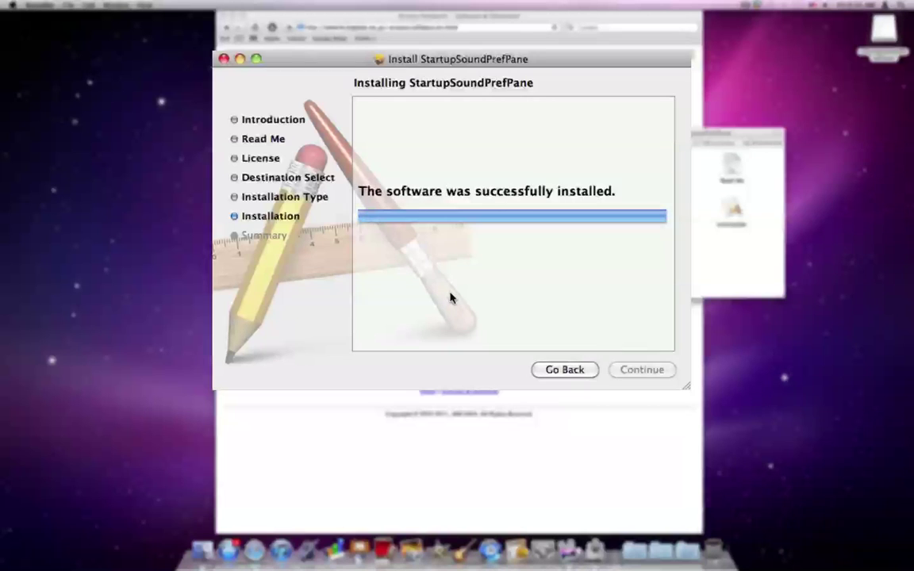
left_click(642, 367)
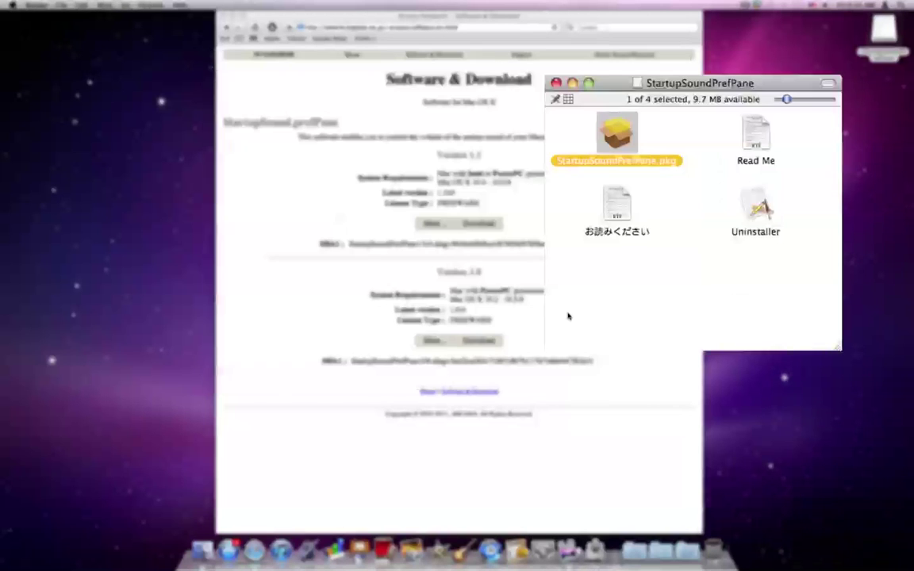
- Close the StartupSoundPrefPane disk image window and quit Safari
left_click(556, 83)
left_click(581, 185)
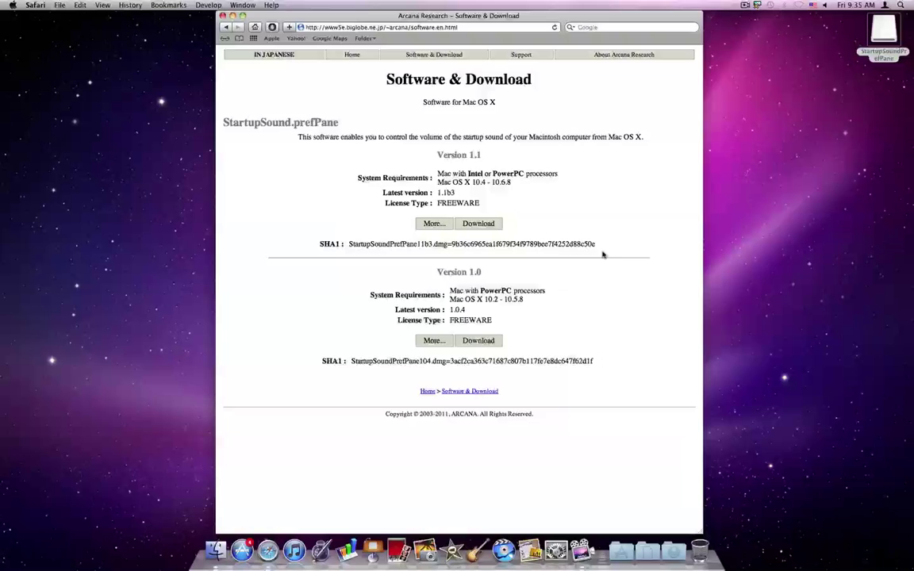
key("super+q")
- Open the Startup Sound pane in System Preferences, then turn startup volume control off and back on
left_click(561, 546)
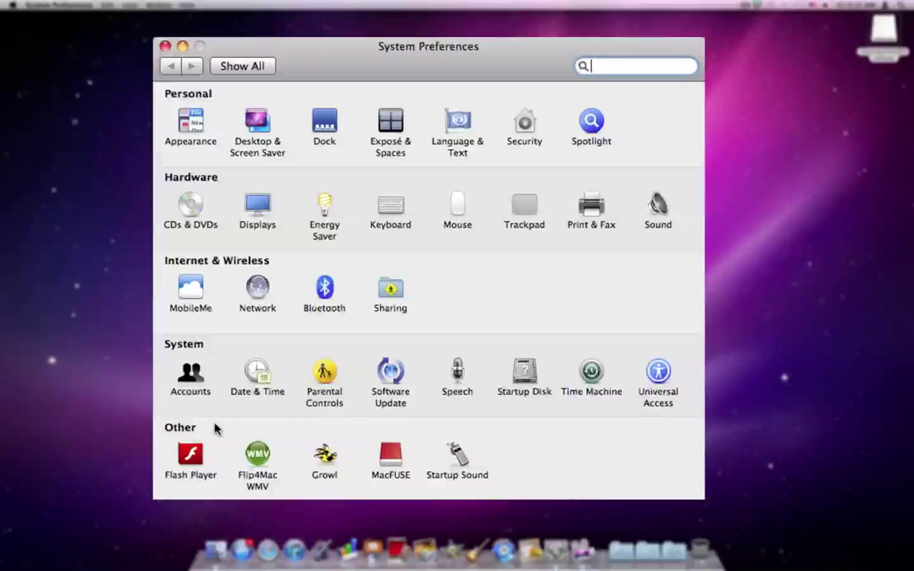
left_click(457, 458)
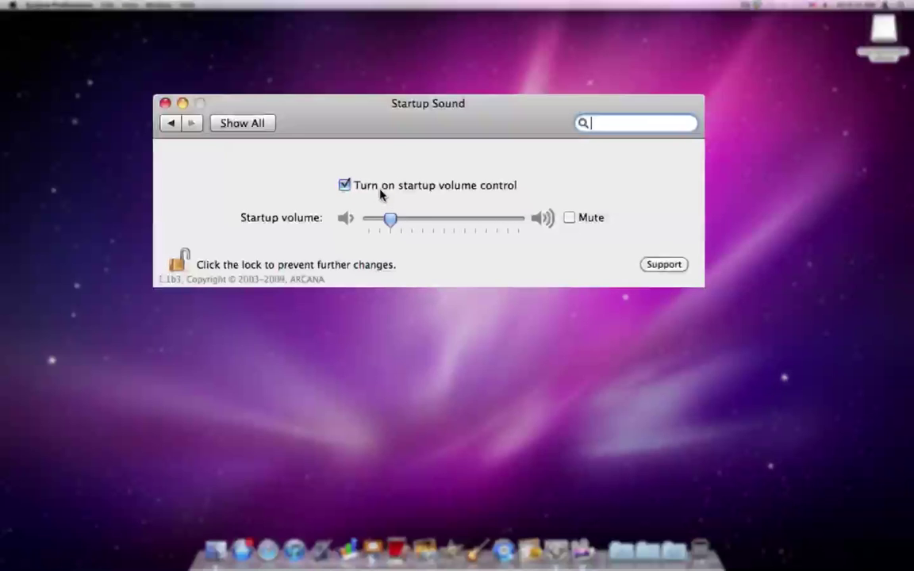
left_click(374, 189)
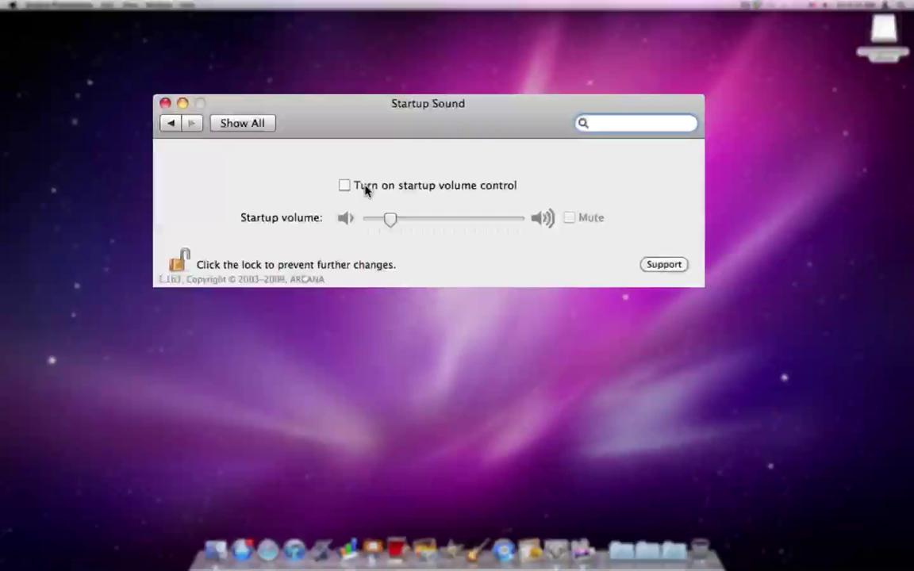
left_click(345, 186)
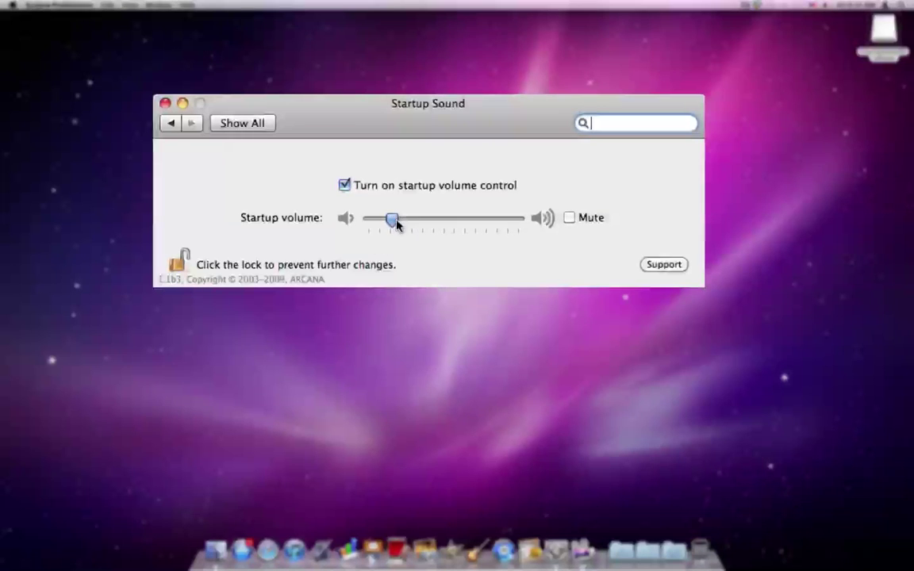
- Lower the startup volume to the second slider mark and try the Mute option, leaving it off
mouse_move(391, 218)
left_mouse_down()
mouse_move(504, 238)
mouse_move(529, 233)
mouse_move(350, 235)
mouse_move(557, 240)
mouse_move(353, 251)
mouse_move(420, 220)
mouse_move(525, 224)
mouse_move(342, 233)
mouse_move(380, 231)
left_mouse_up()
left_click(571, 217)
left_click(570, 218)
left_click(568, 218)
left_click(550, 221)
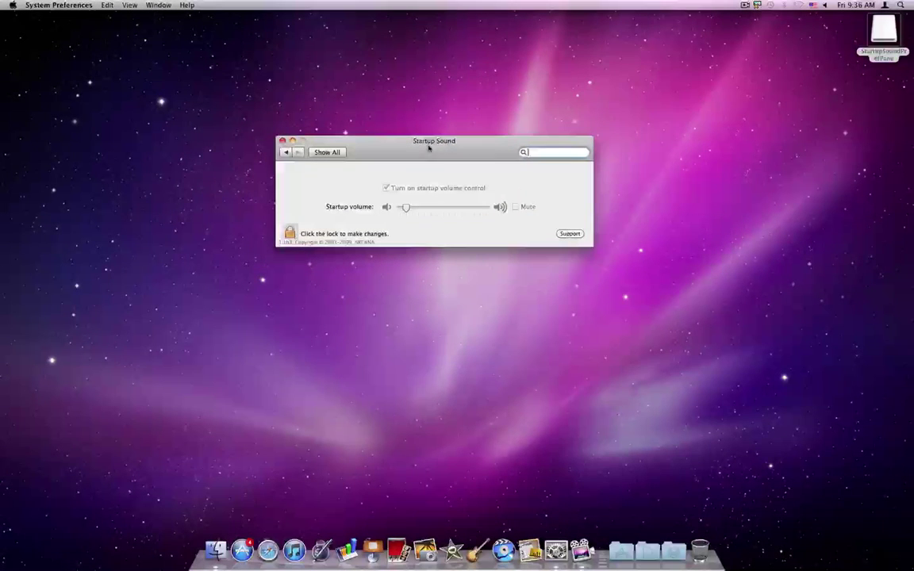
- Quit System Preferences and eject the StartupSoundPrefPane disk image from the desktop
key("super+q")
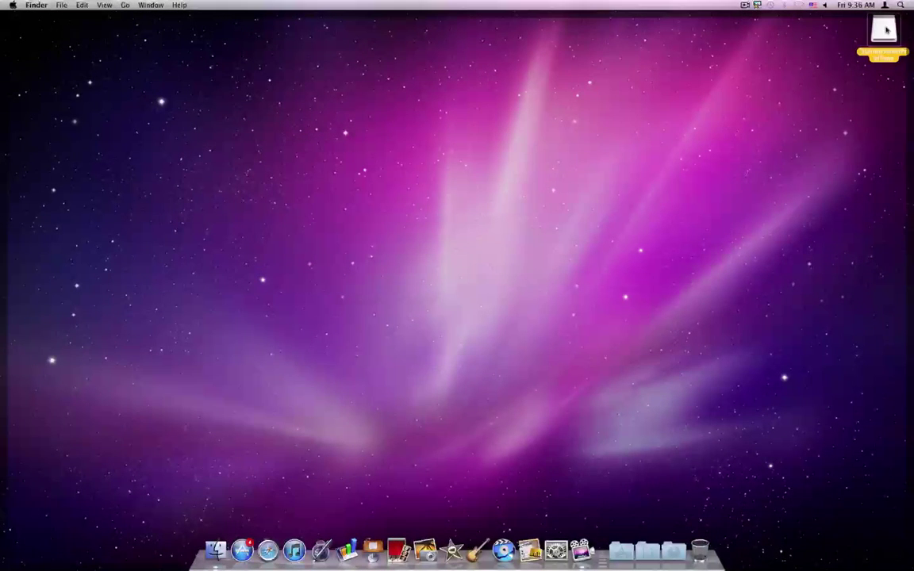
left_click(904, 28)
left_click_drag(882, 36, 701, 547)
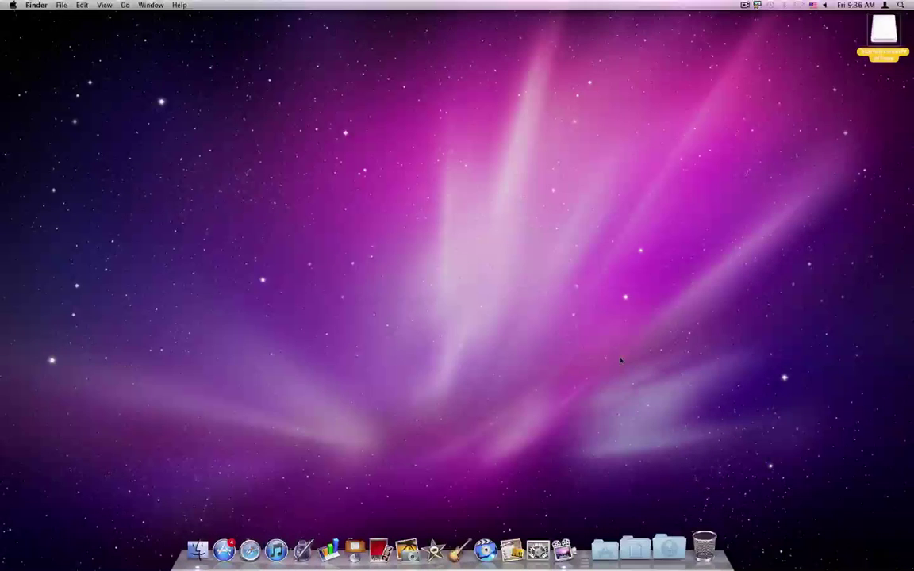